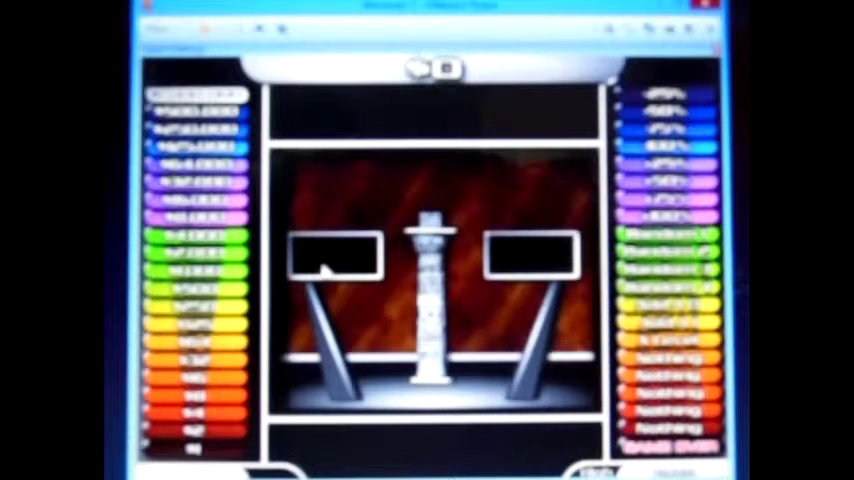
# Pick the left box on two floors, revealing 50% and then Nothing
pyautogui.click(325, 270)
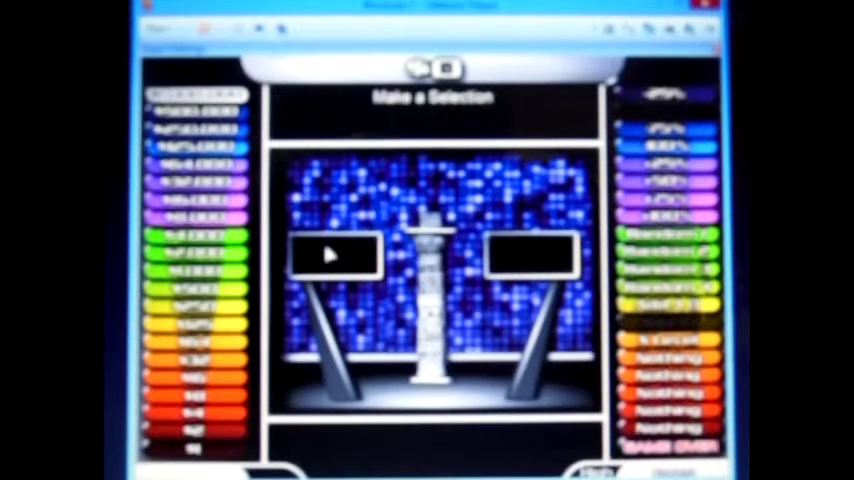
pyautogui.click(328, 256)
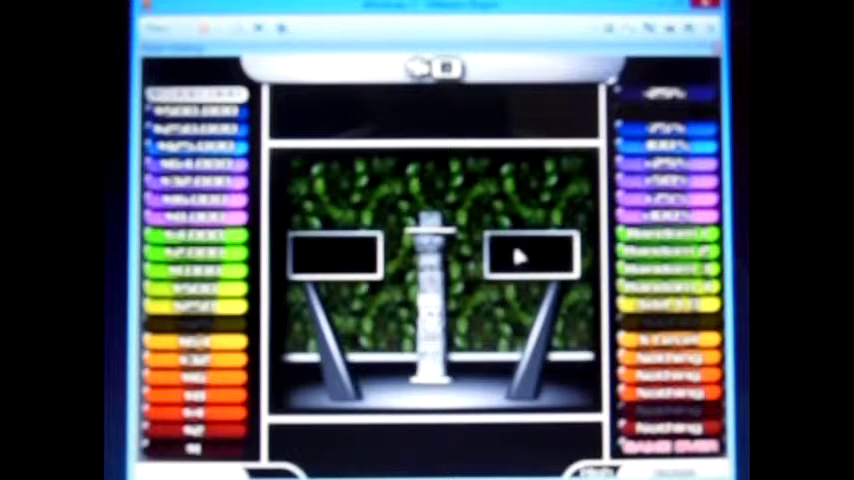
# Pick the right box to win $64,000, bringing the bank to $64,016
pyautogui.click(516, 255)
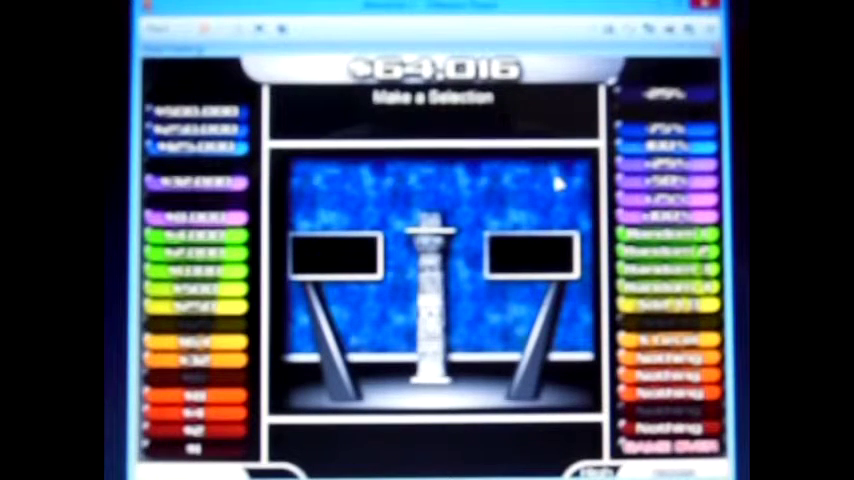
# Pick the left box, then the right box, raising the bank to $564,666
pyautogui.click(345, 277)
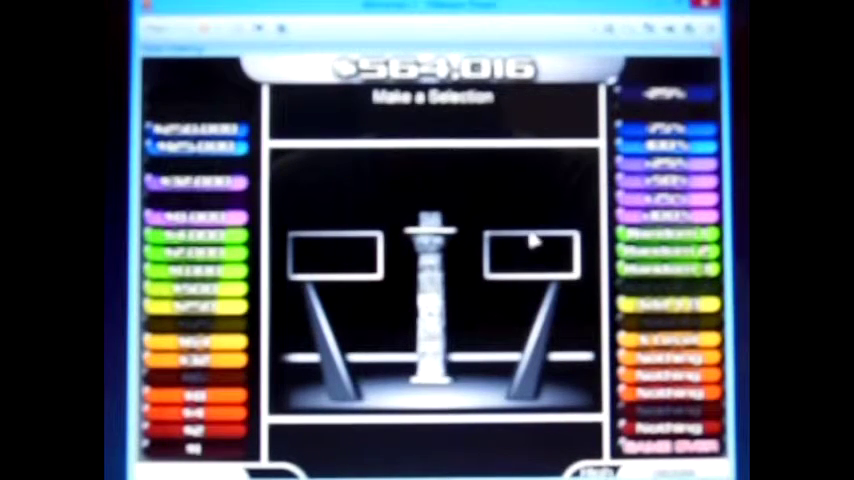
pyautogui.click(533, 250)
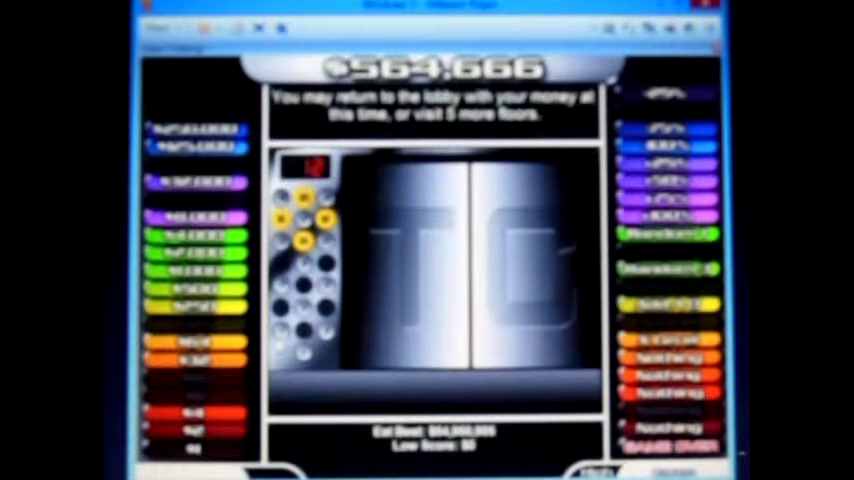
# Continue for five more floors at the elevator, then pick a box on the next floor
pyautogui.click(283, 328)
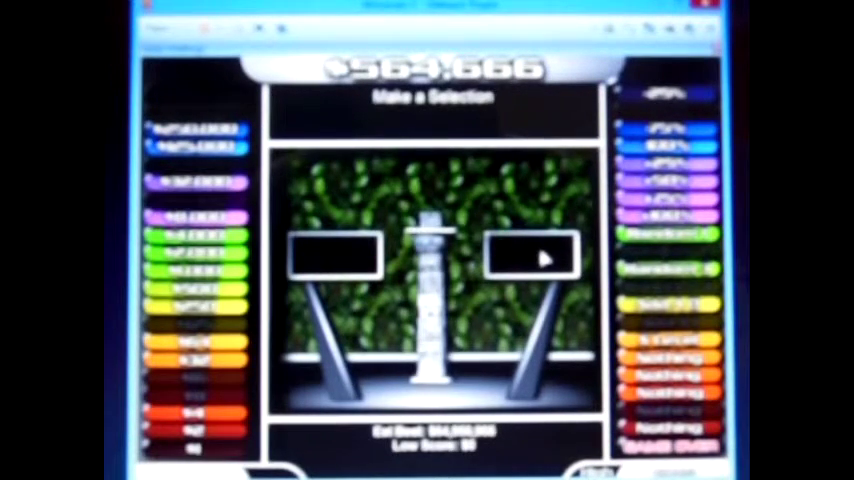
pyautogui.click(543, 260)
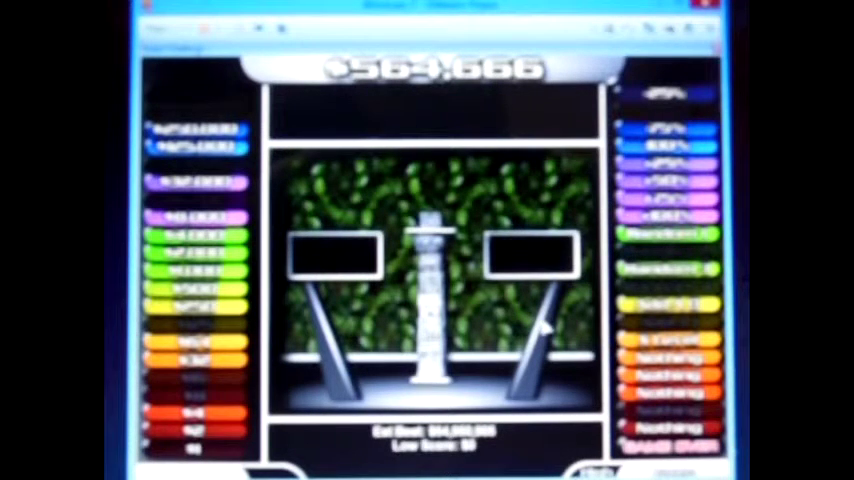